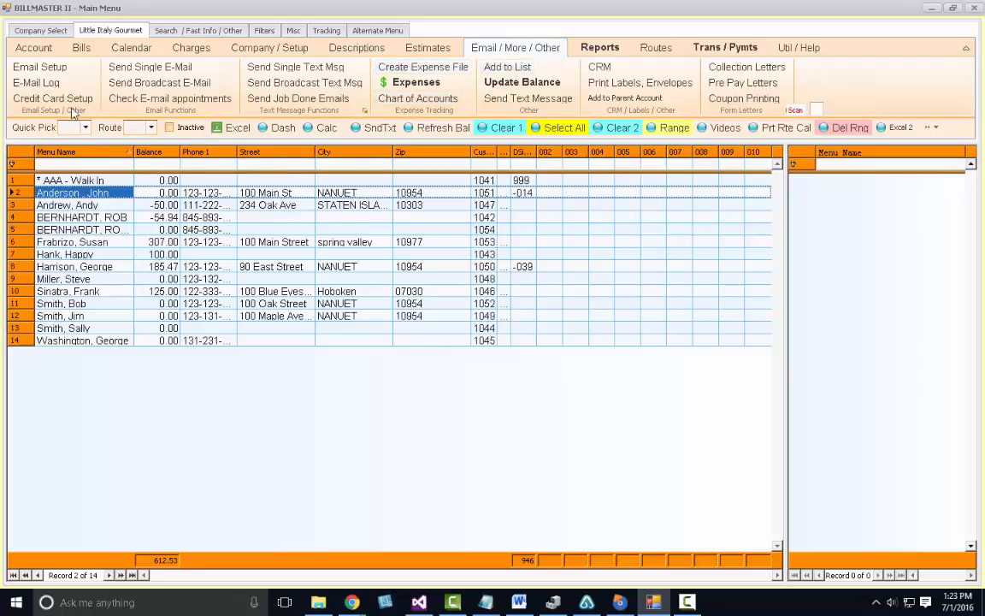
# Step: Open the credit card setup, choose Stripe as the merchant provider and show its Live Secret Key setting
pyautogui.click(68, 98)
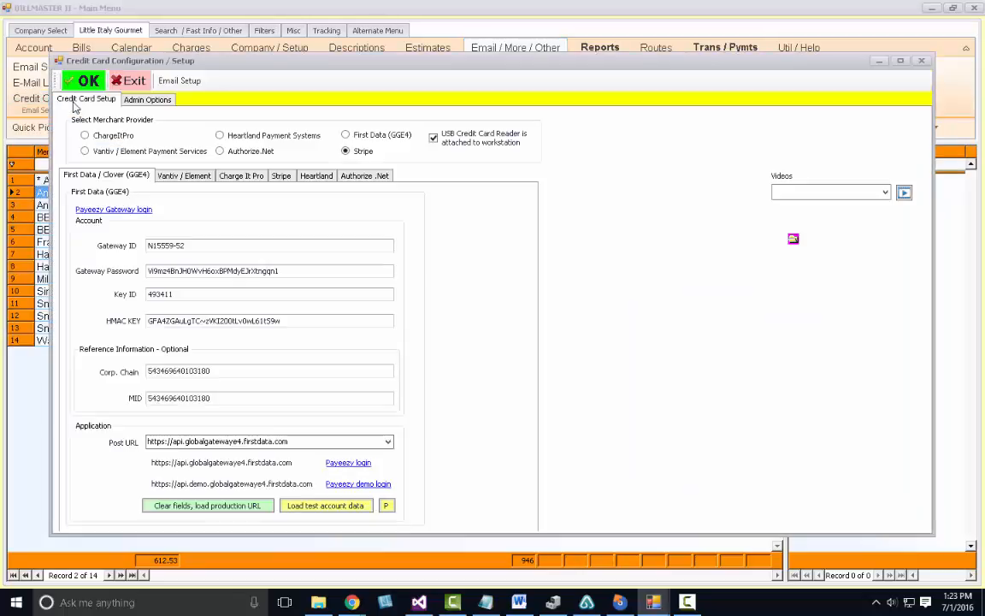
pyautogui.click(347, 151)
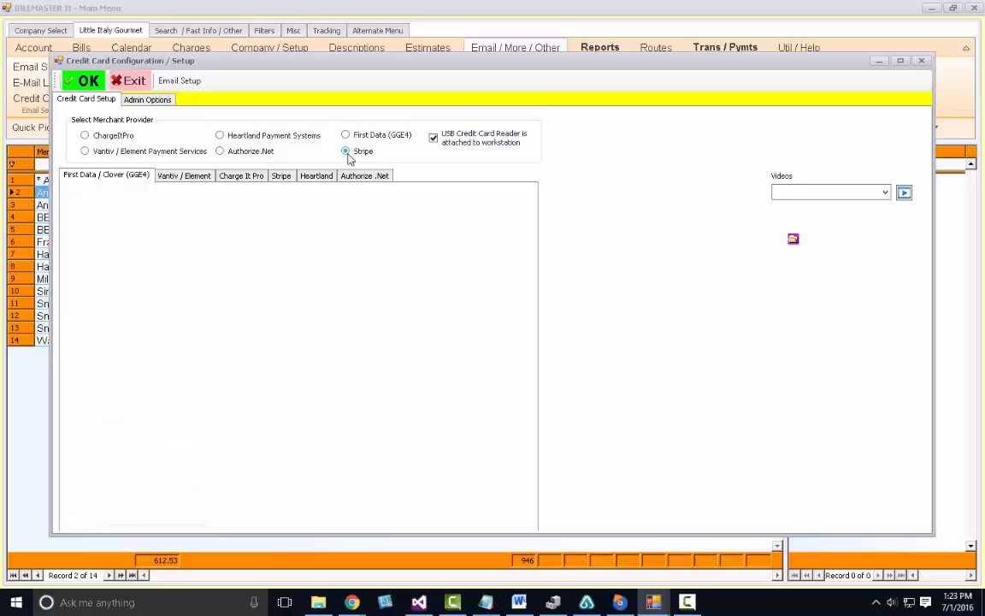
pyautogui.click(280, 178)
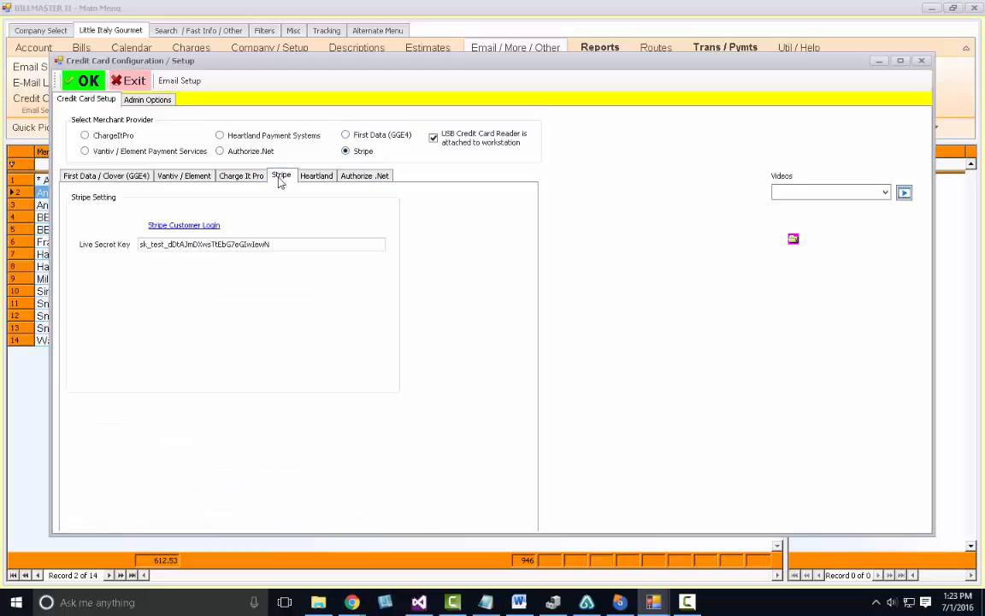
pyautogui.moveTo(298, 246); pyautogui.dragTo(145, 247)
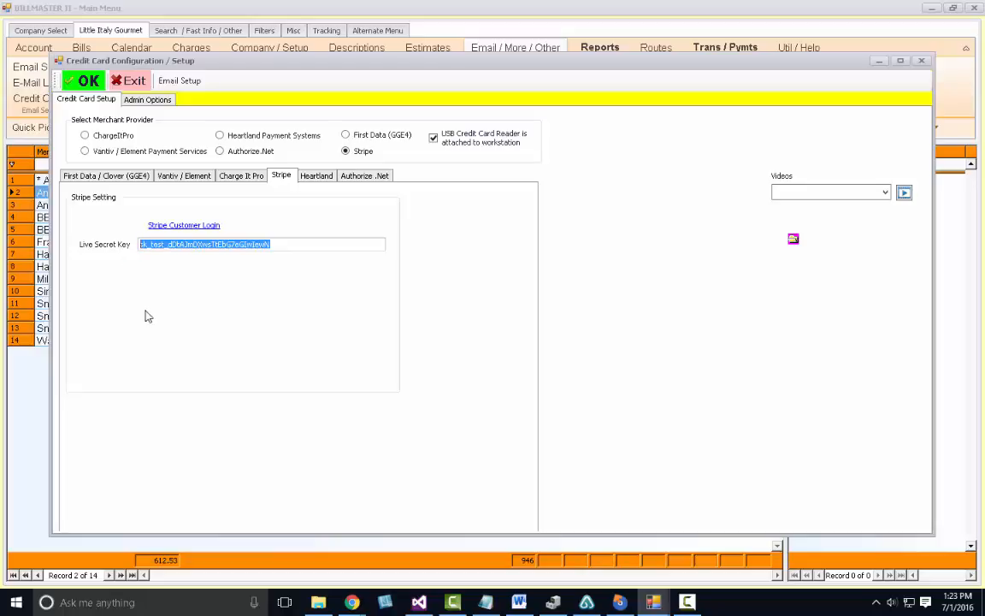
pyautogui.click(280, 246)
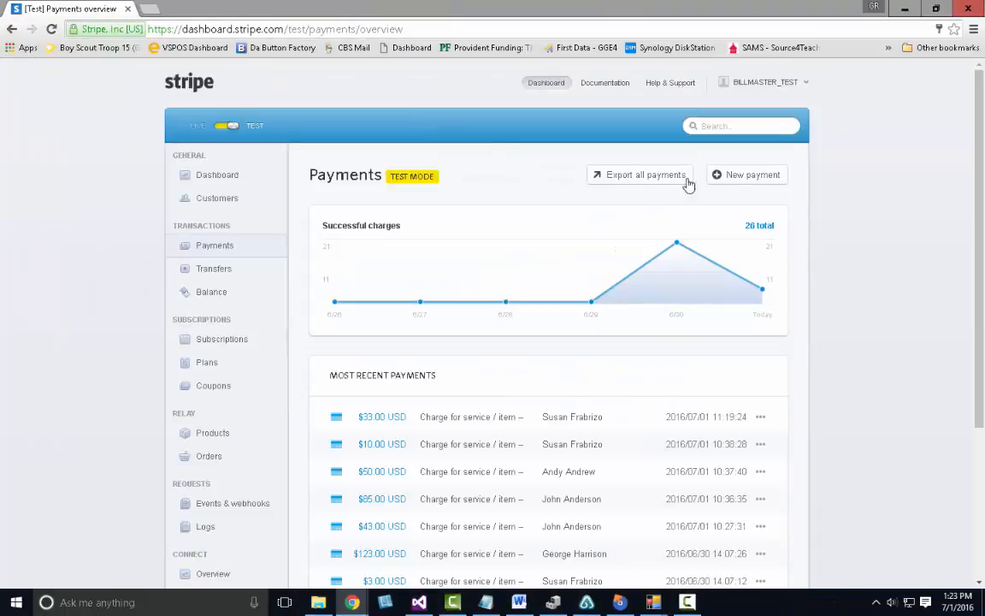
# Step: Switch to the Stripe dashboard in Chrome and locate the Live Secret Key in the account's API key settings
pyautogui.click(747, 86)
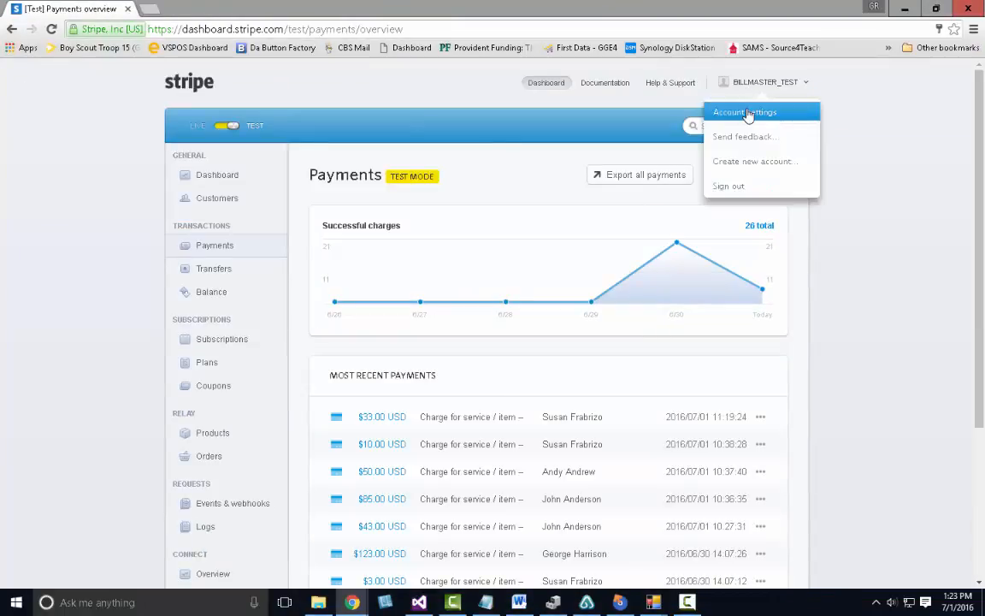
pyautogui.click(740, 112)
pyautogui.click(381, 165)
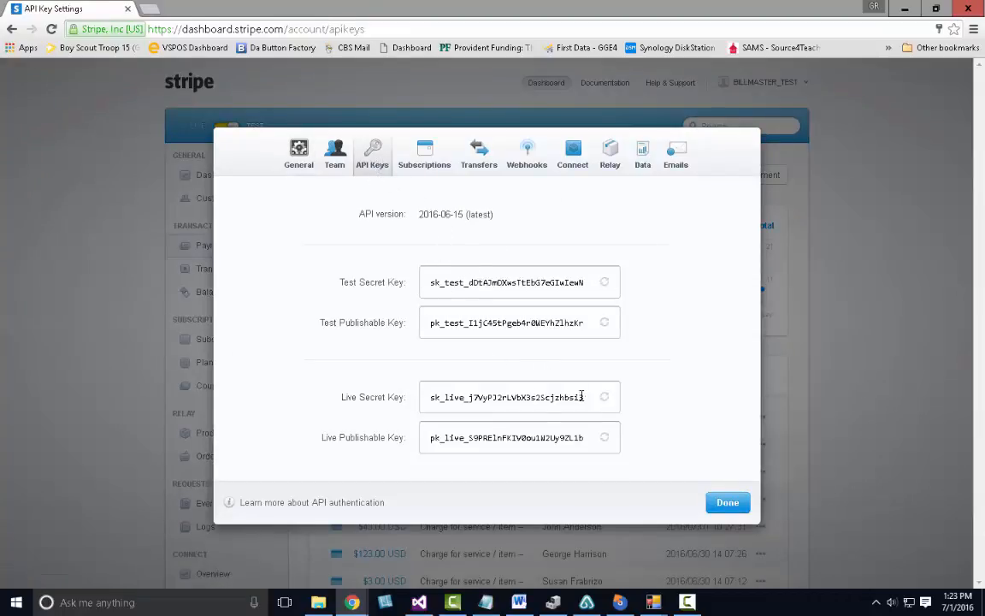
pyautogui.moveTo(598, 397); pyautogui.dragTo(380, 402)
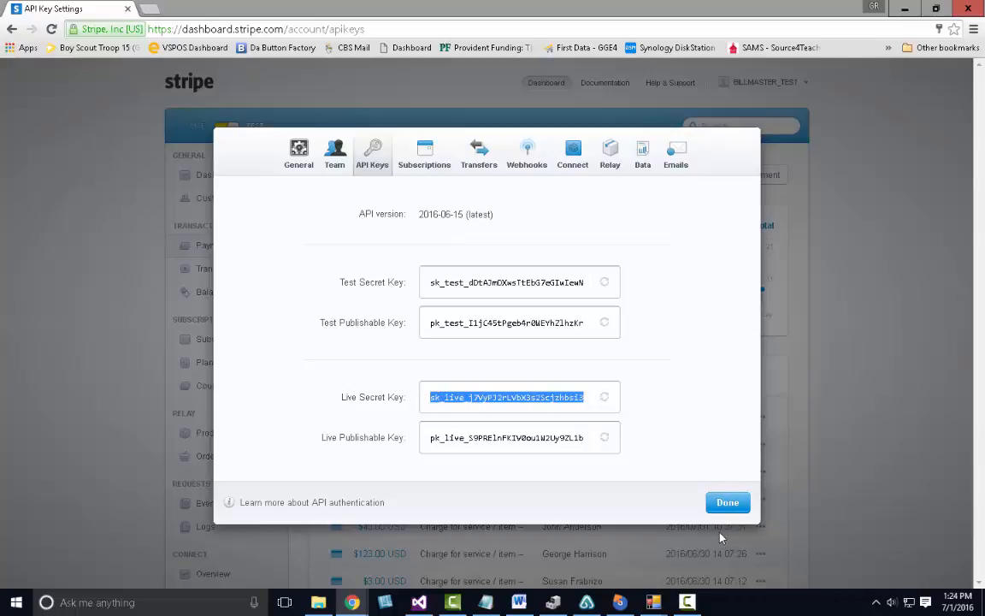
pyautogui.click(726, 503)
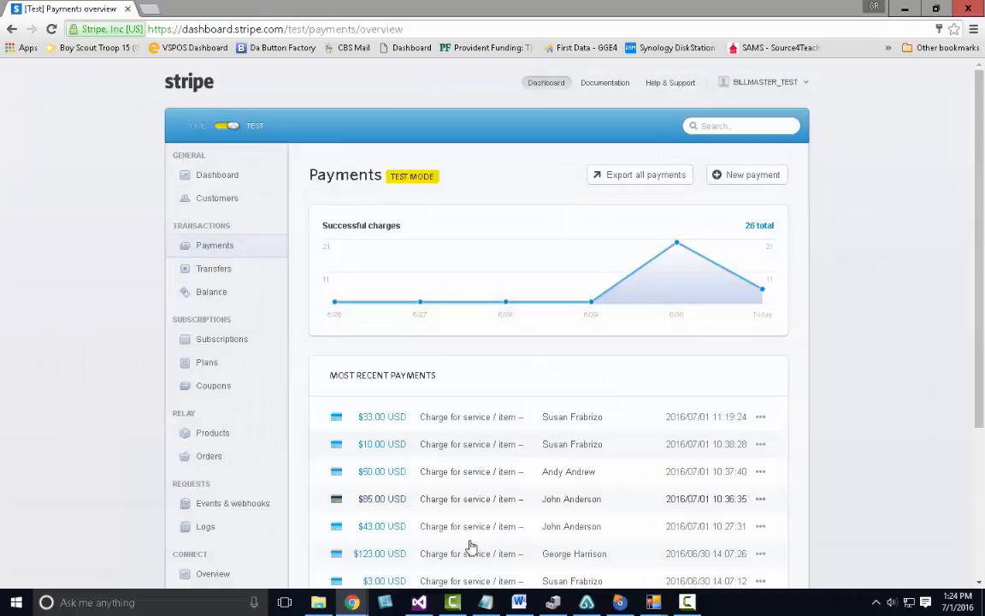
# Step: Switch back to BILLMASTER's credit card configuration and save the Stripe setup
pyautogui.moveTo(653, 601)
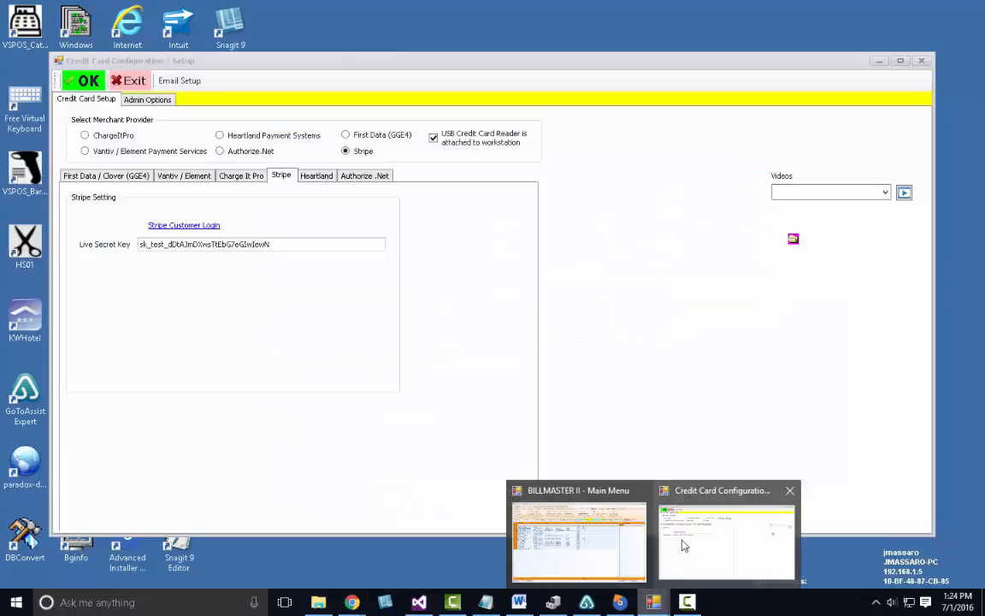
pyautogui.click(684, 532)
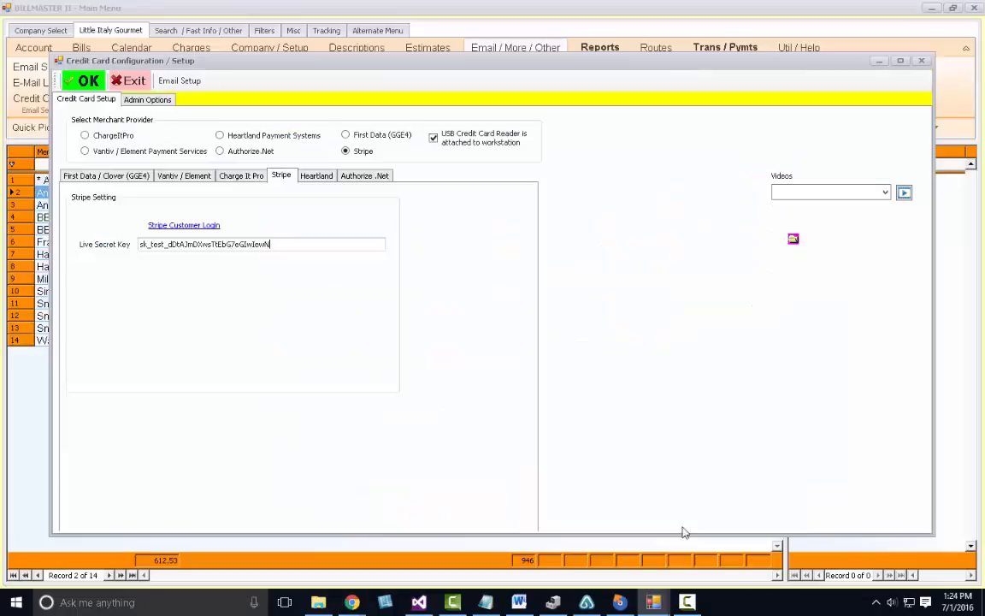
pyautogui.click(69, 80)
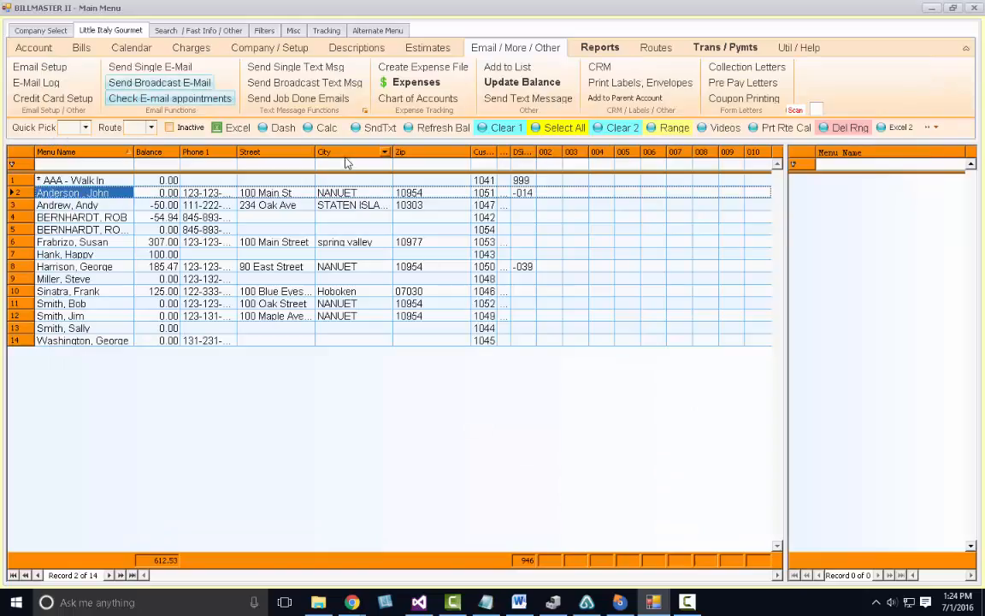
# Step: Add the customers in rows 2 to 6 to the selected customer list
pyautogui.click(61, 196)
pyautogui.click(62, 206)
pyautogui.click(64, 218)
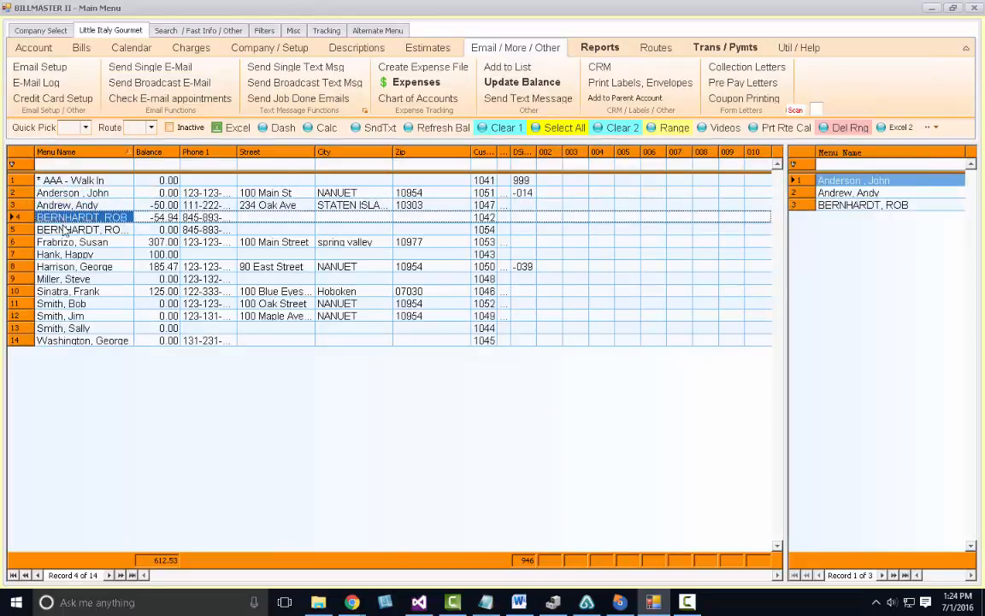
pyautogui.click(64, 230)
pyautogui.click(68, 243)
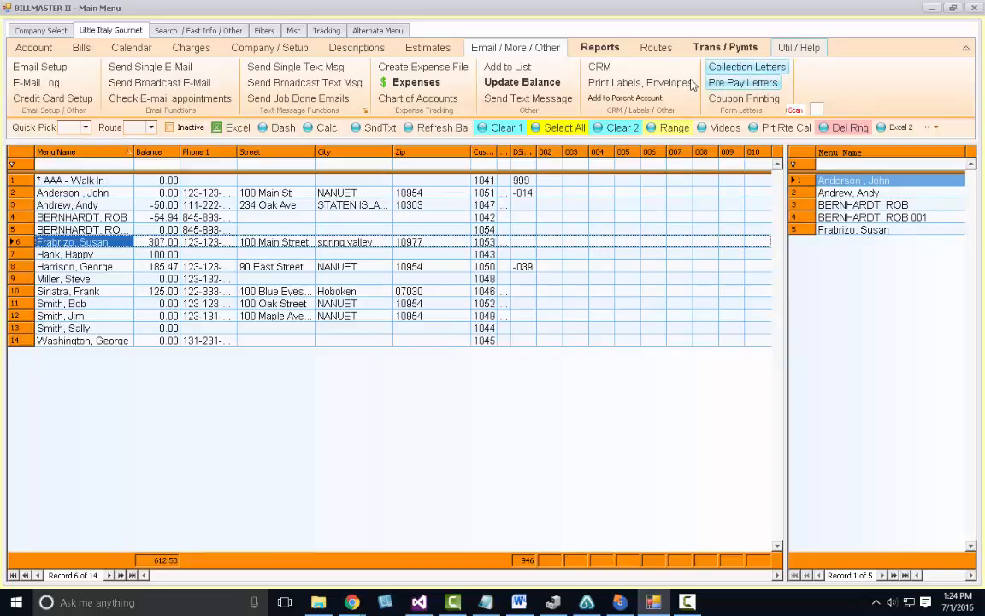
# Step: Start credit card payment processing for the selected customers and charge 10 to the first customer's stored card
pyautogui.click(725, 49)
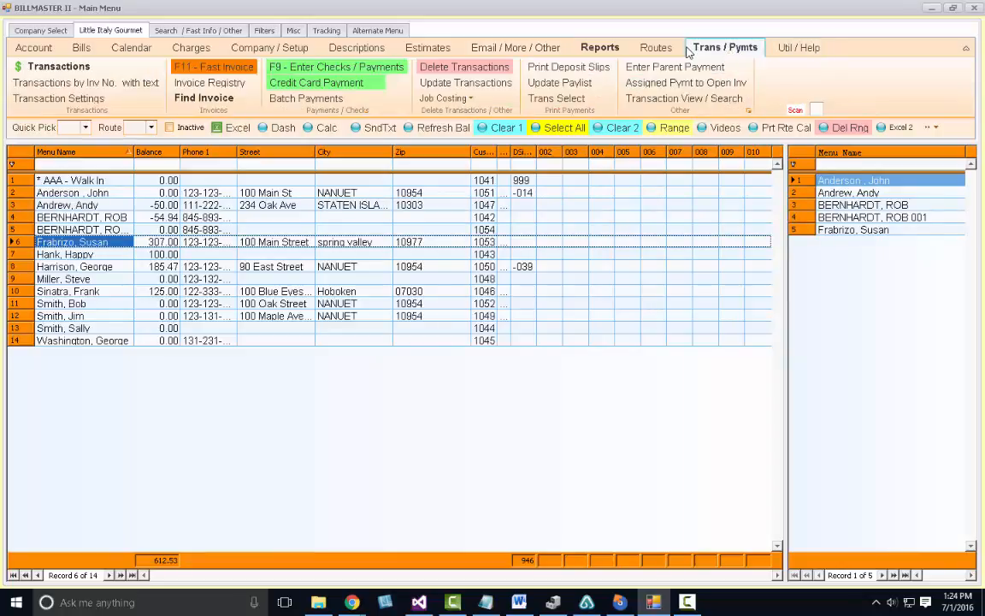
pyautogui.click(306, 83)
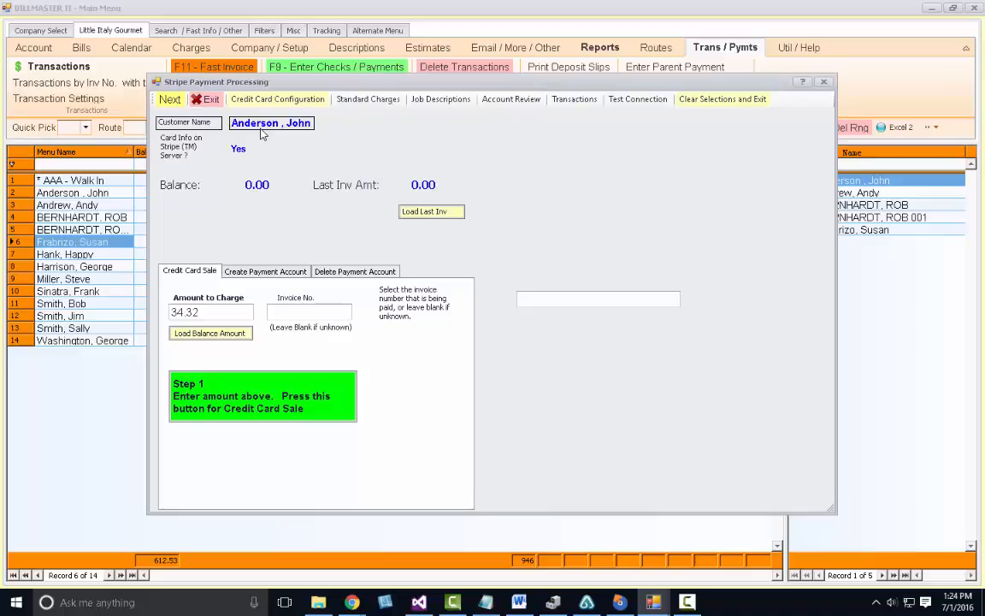
pyautogui.click(198, 312)
pyautogui.write('10')
pyautogui.click(222, 398)
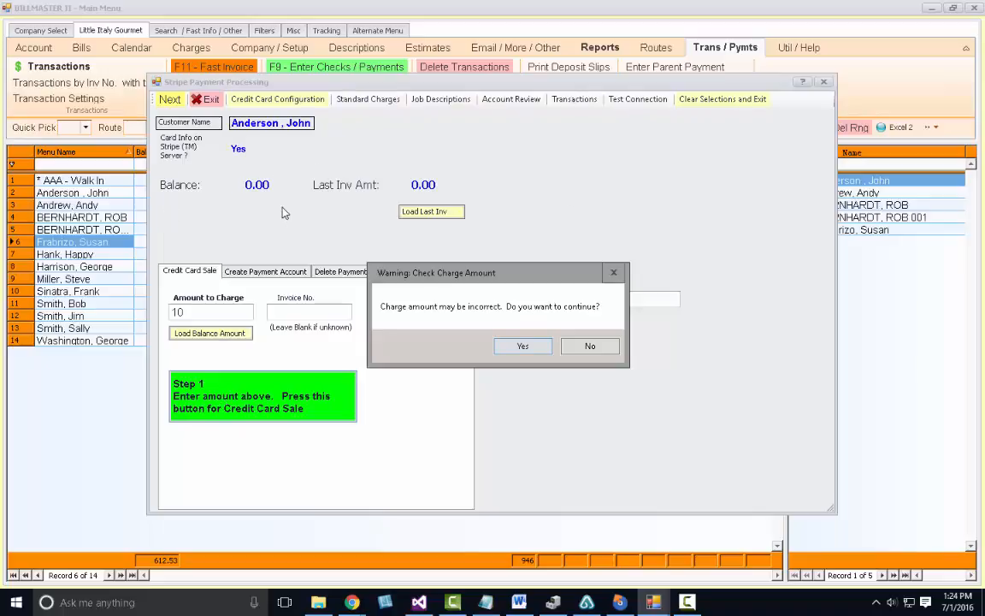
pyautogui.click(523, 346)
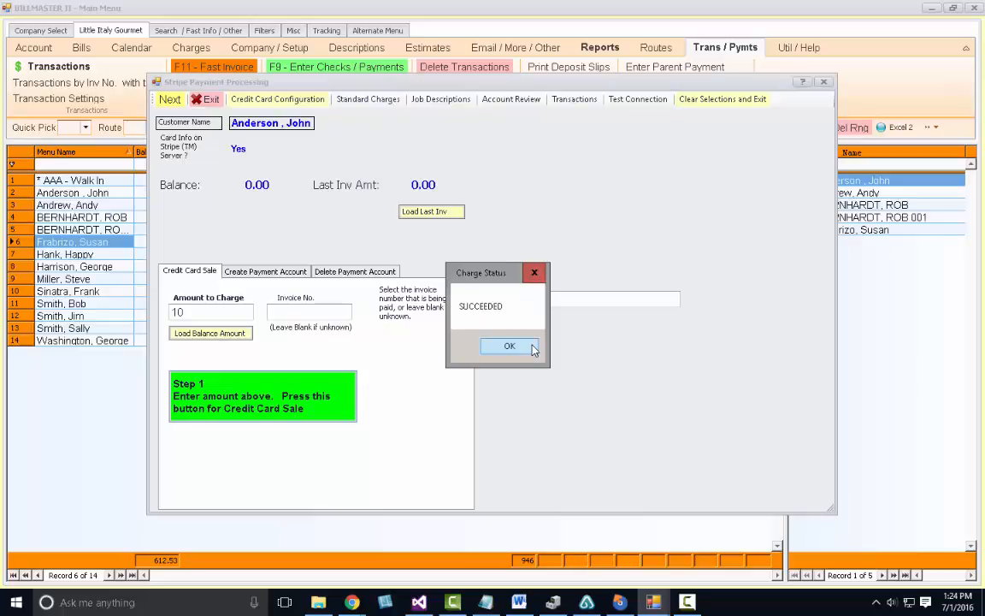
pyautogui.click(507, 350)
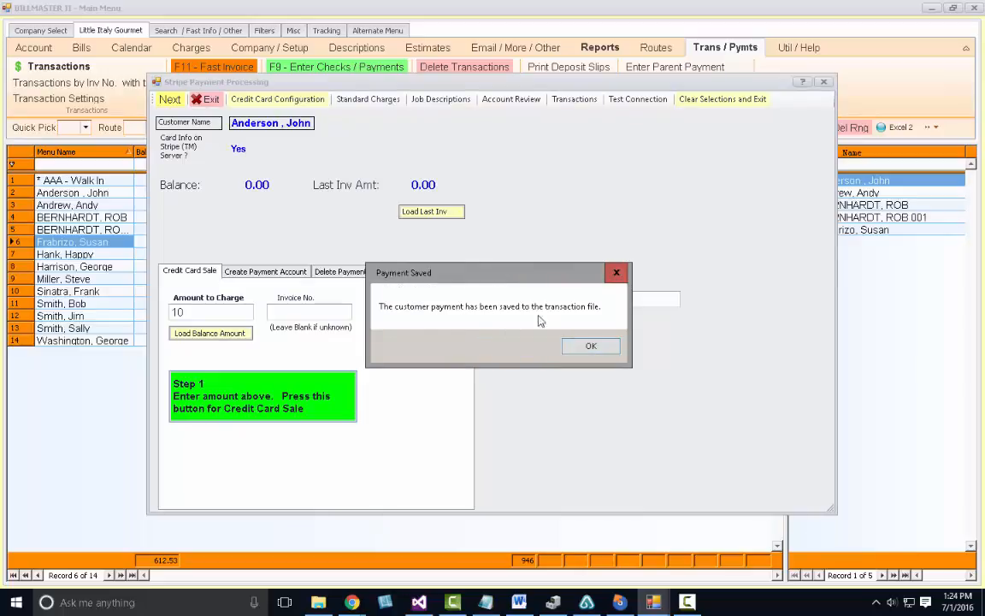
pyautogui.click(592, 347)
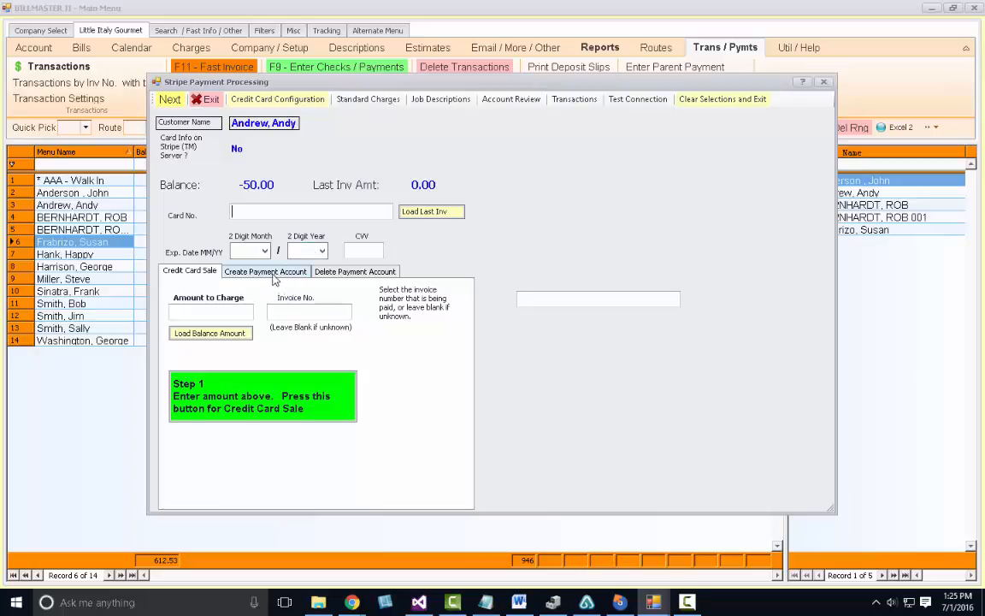
# Step: Enter the second customer's card number, expiration month 04 and year 24, and the card's security code
pyautogui.hotkey('alt', 'Tab')
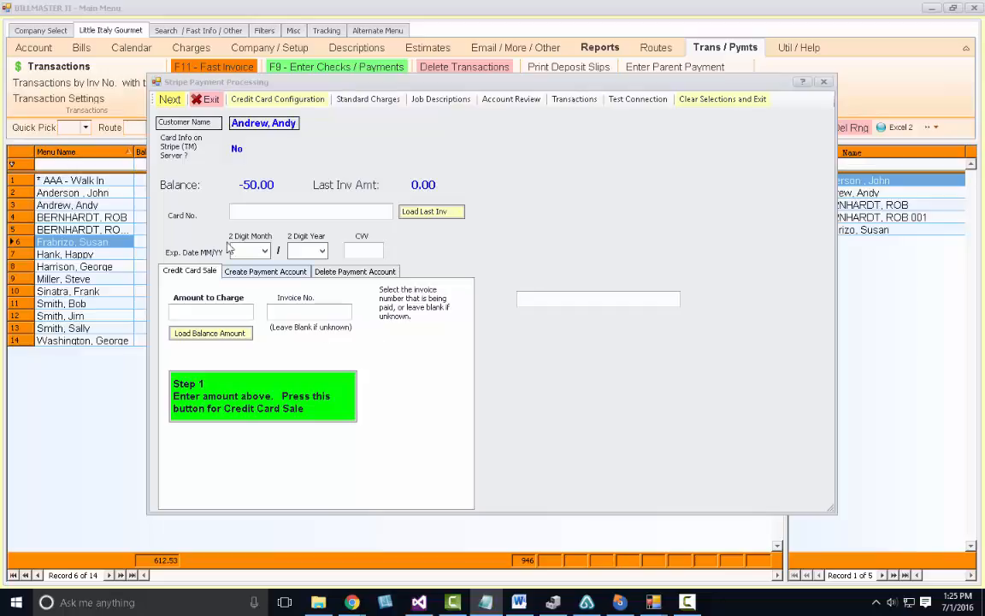
pyautogui.click(253, 213)
pyautogui.hotkey('ctrl', 'v')
pyautogui.click(265, 250)
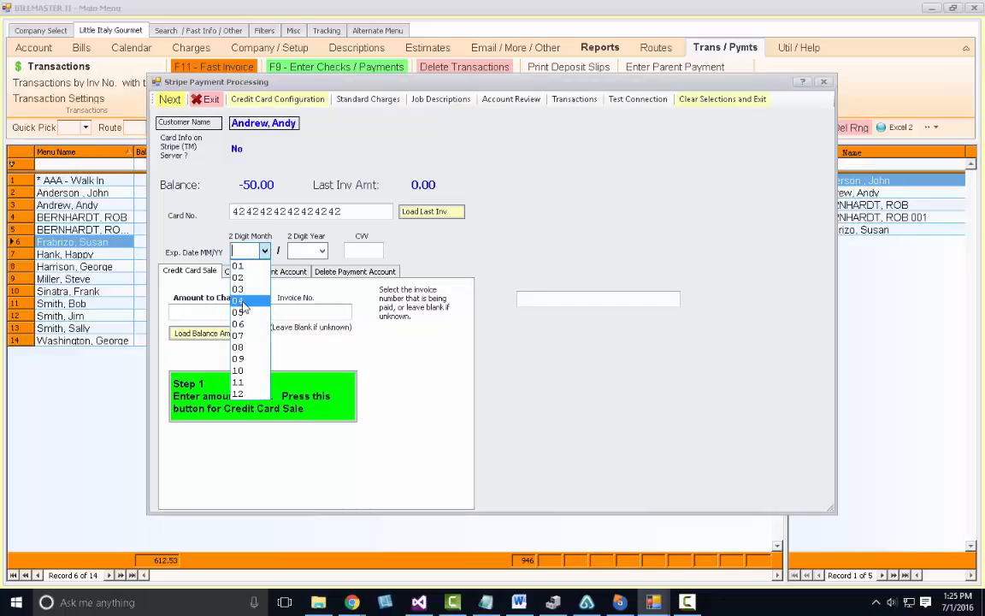
pyautogui.click(244, 298)
pyautogui.click(321, 250)
pyautogui.click(299, 395)
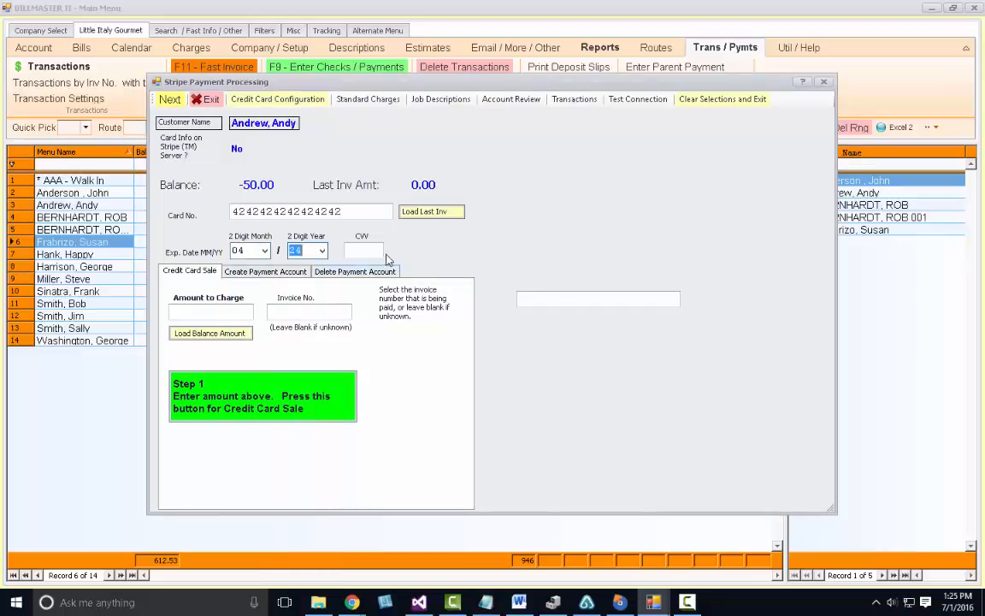
pyautogui.click(372, 250)
# Step: Create a payment account that saves the second customer's card information on the Stripe host server
pyautogui.click(291, 271)
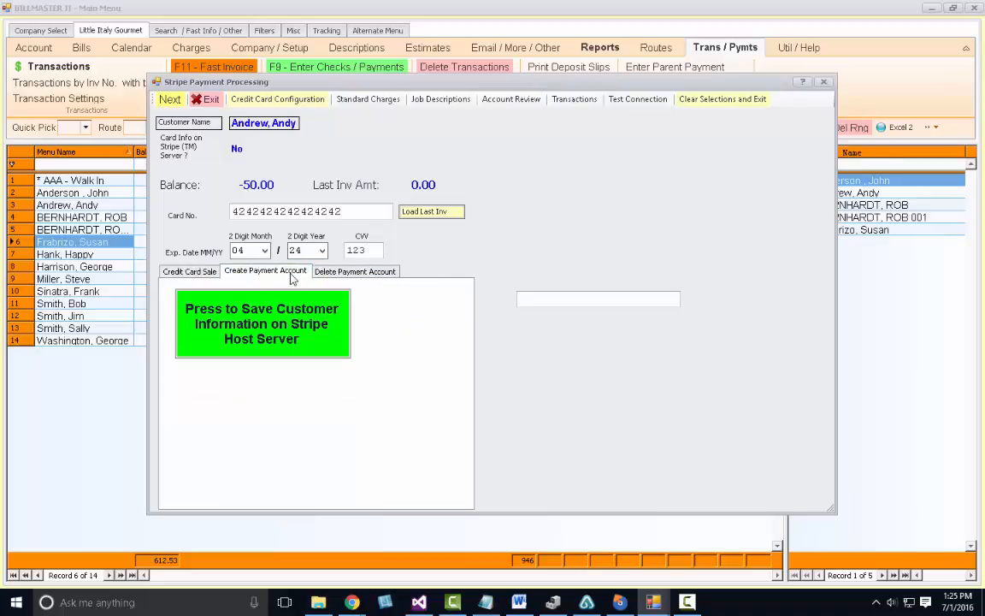
pyautogui.click(257, 336)
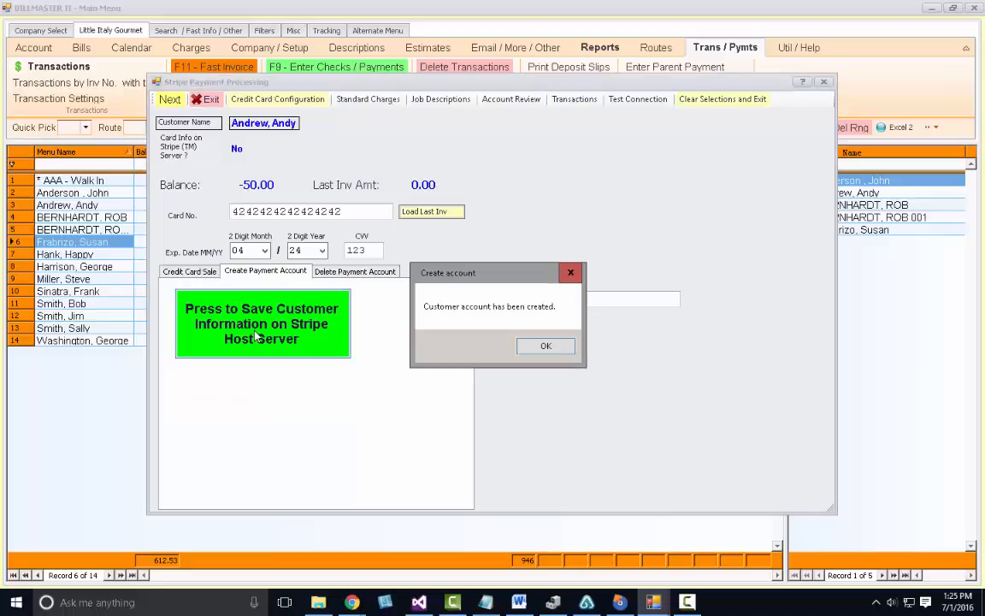
pyautogui.click(544, 347)
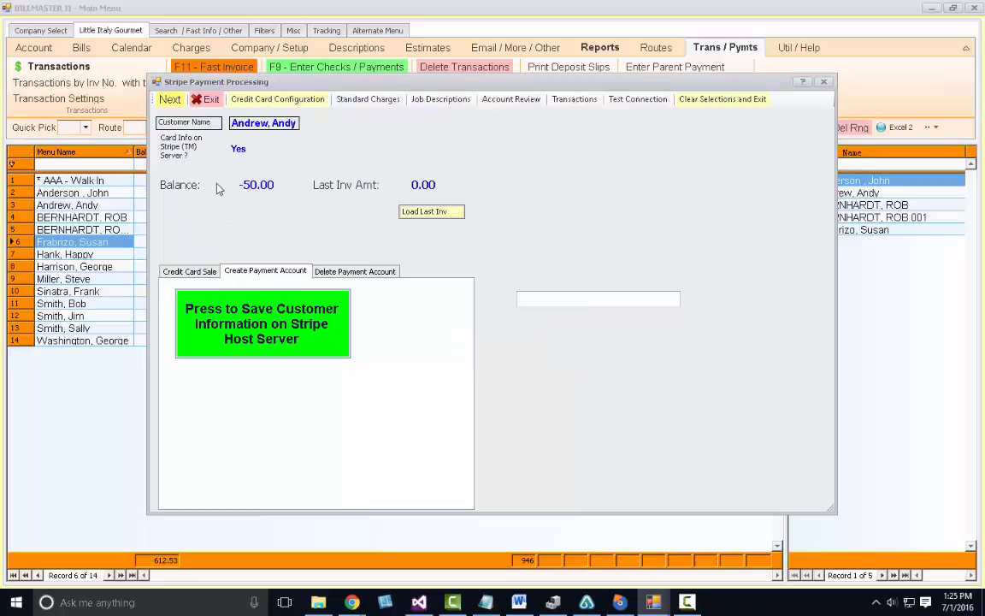
# Step: Run a credit card sale of 25 on the second customer's saved card, leaving the invoice number blank
pyautogui.click(179, 271)
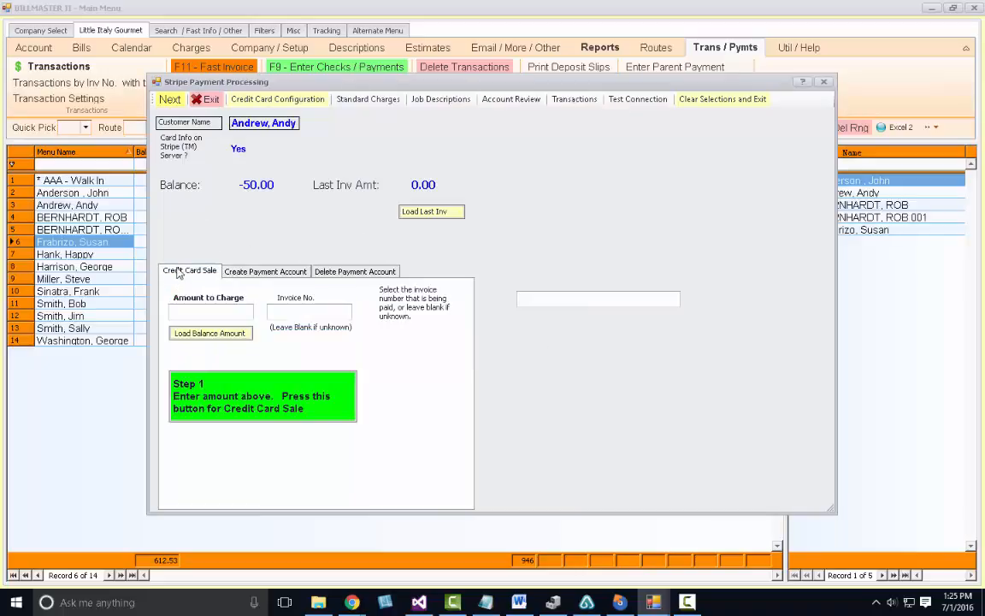
pyautogui.click(235, 314)
pyautogui.moveTo(150, 313); pyautogui.dragTo(121, 311)
pyautogui.write('25')
pyautogui.click(217, 389)
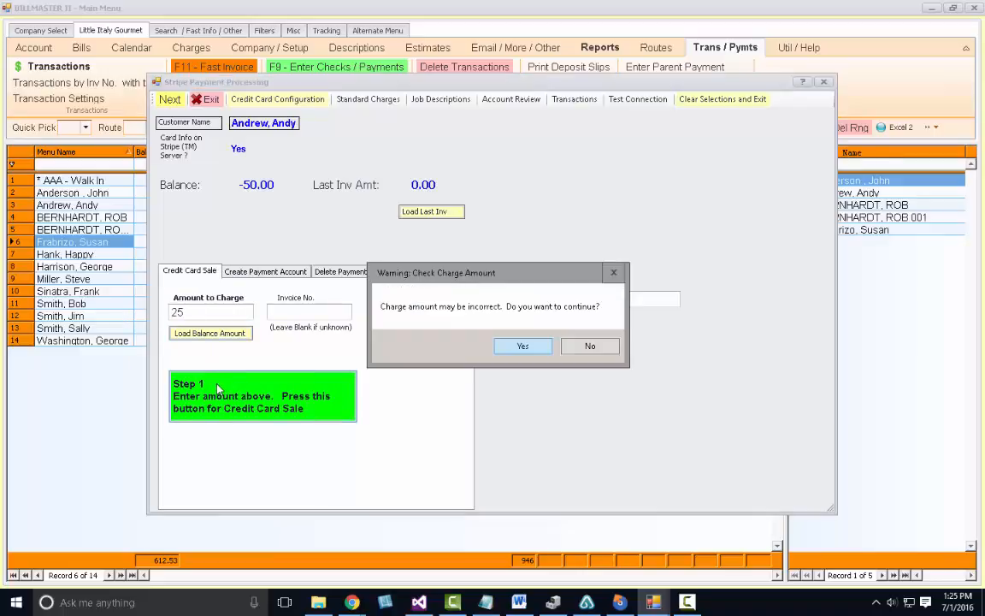
pyautogui.click(522, 346)
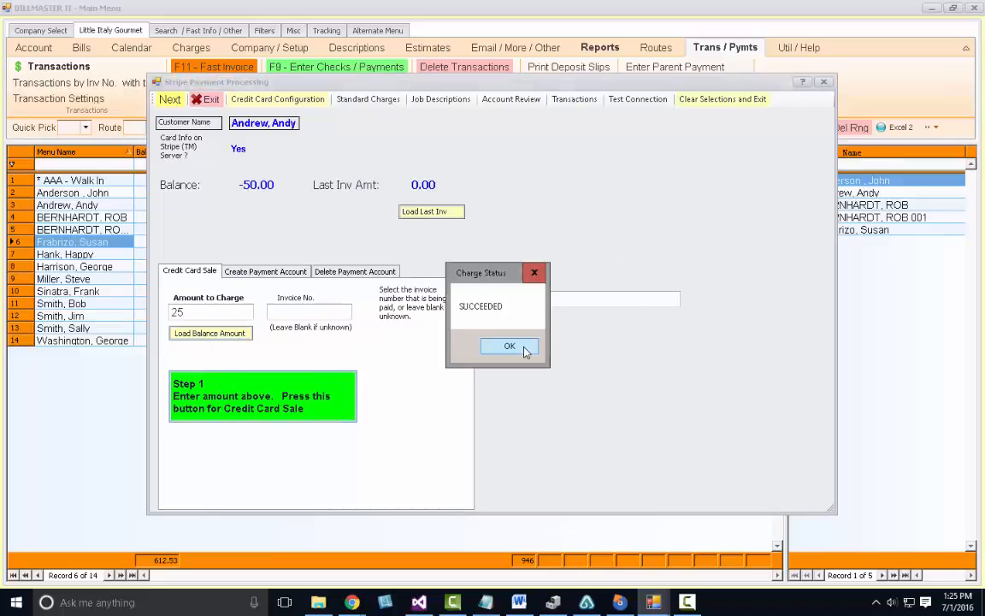
pyautogui.click(524, 348)
pyautogui.click(571, 349)
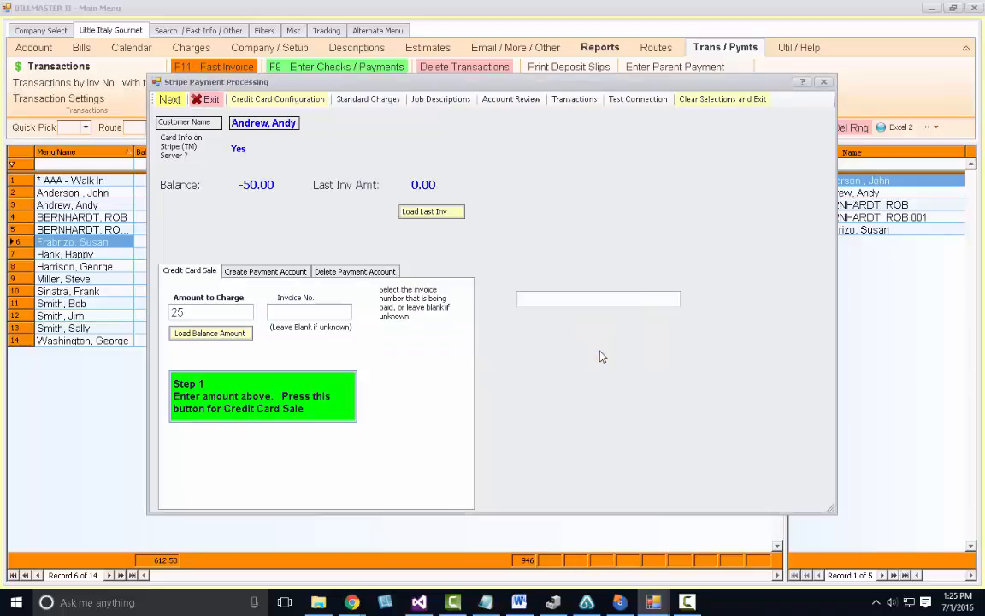
# Step: Advance past the remaining selected customers without charging them to finish the payment run
pyautogui.click(182, 102)
pyautogui.click(181, 101)
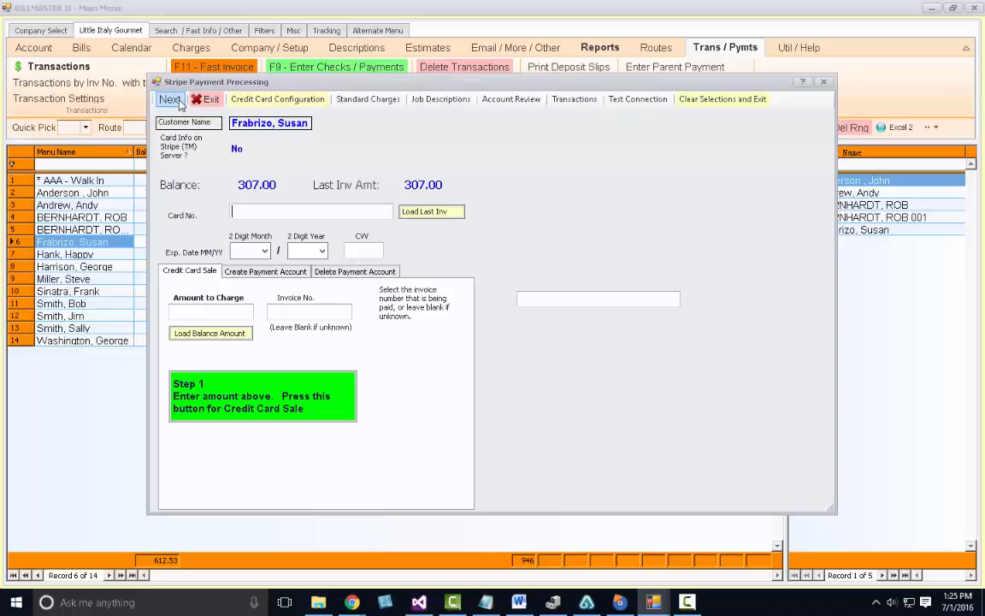
pyautogui.click(181, 102)
pyautogui.click(924, 368)
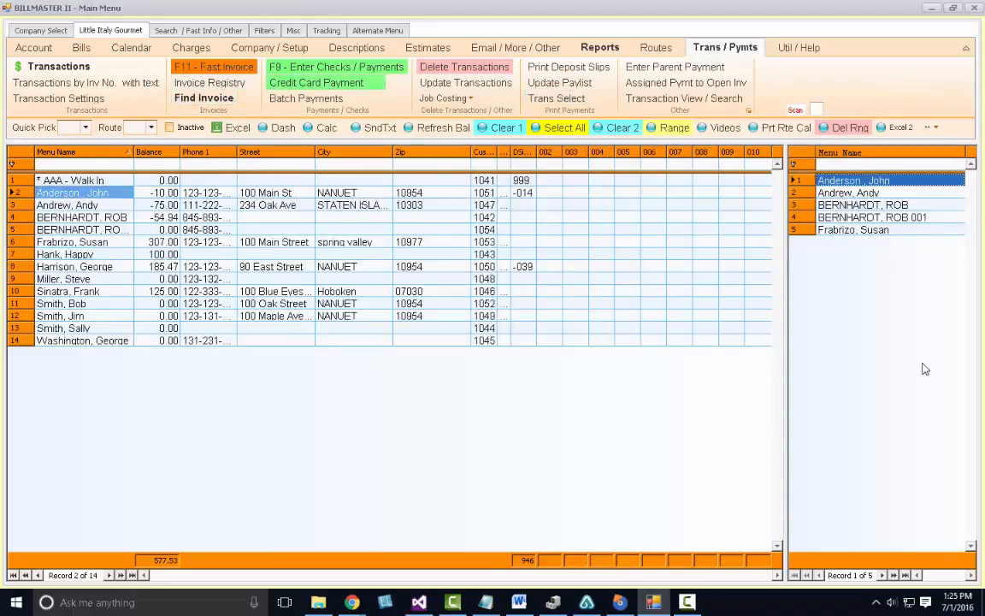
# Step: Open the selected customers' transactions and examine the first customer's 10.00 card payment entry
pyautogui.doubleClick(927, 360)
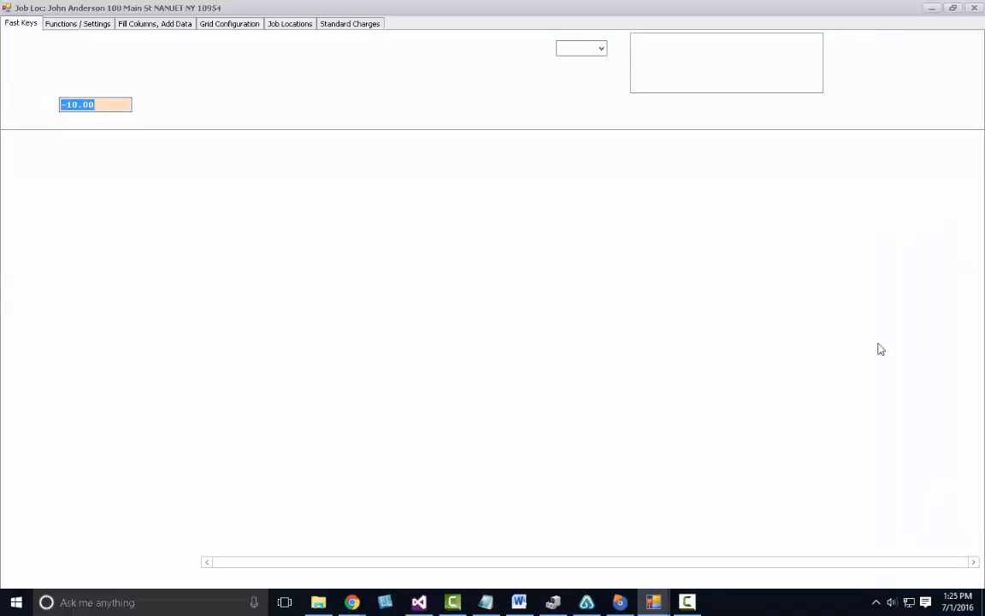
pyautogui.click(190, 301)
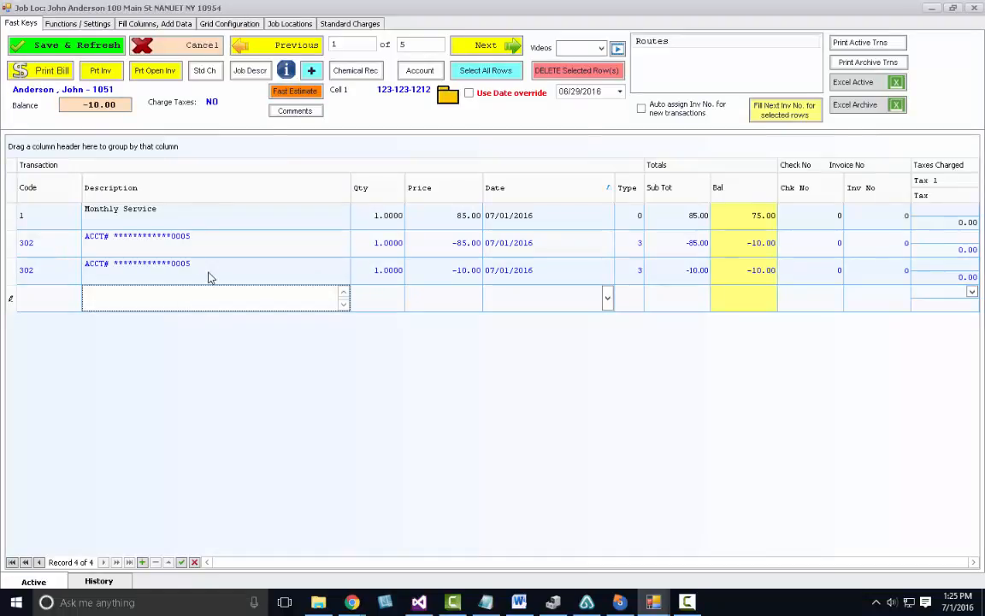
pyautogui.click(211, 272)
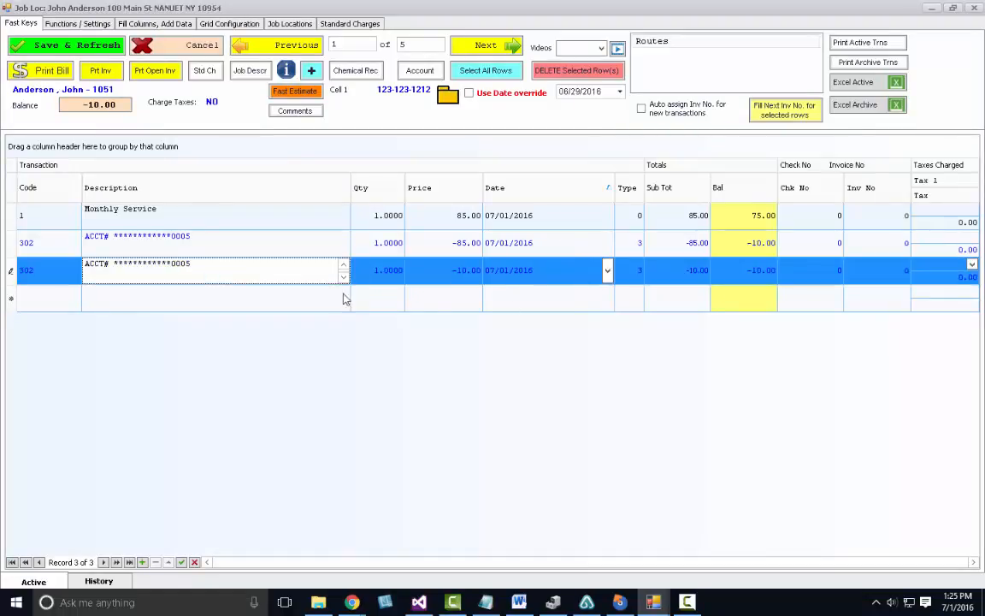
# Step: Examine the masked card number on the first customer's payment, and review the transactions of the second and third selected customers
pyautogui.moveTo(252, 268); pyautogui.dragTo(81, 266)
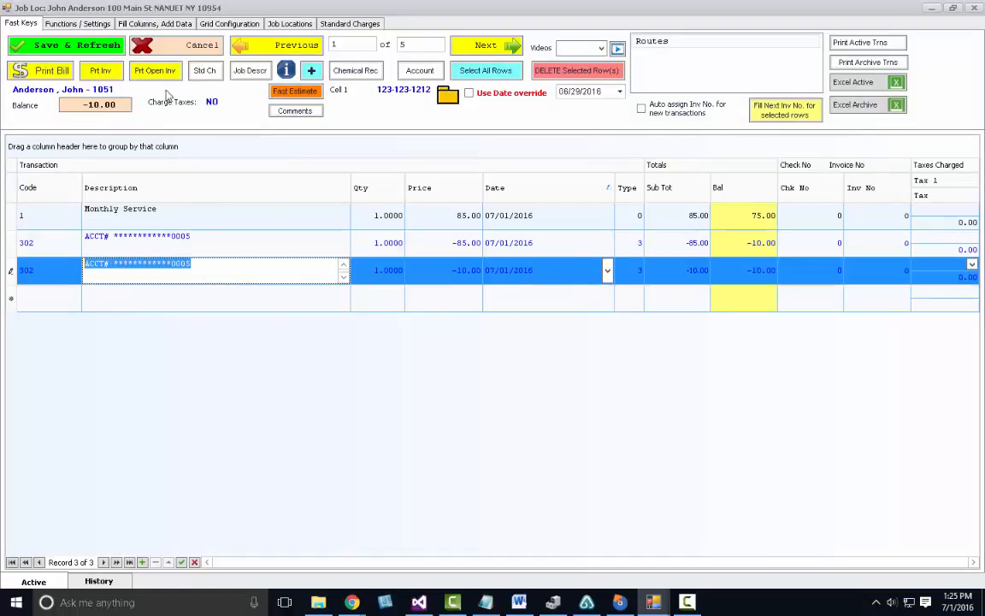
pyautogui.click(452, 49)
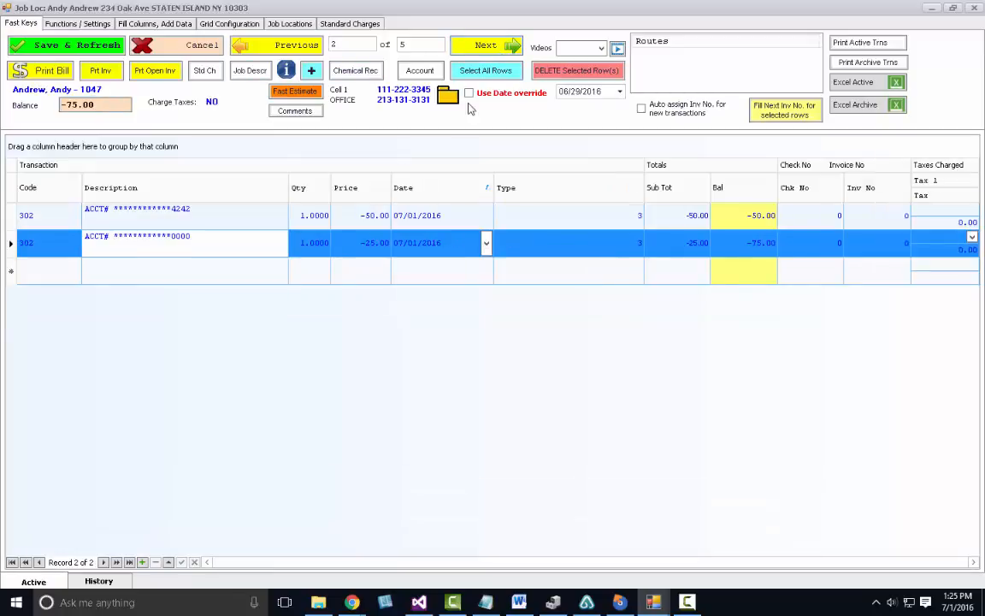
pyautogui.click(462, 50)
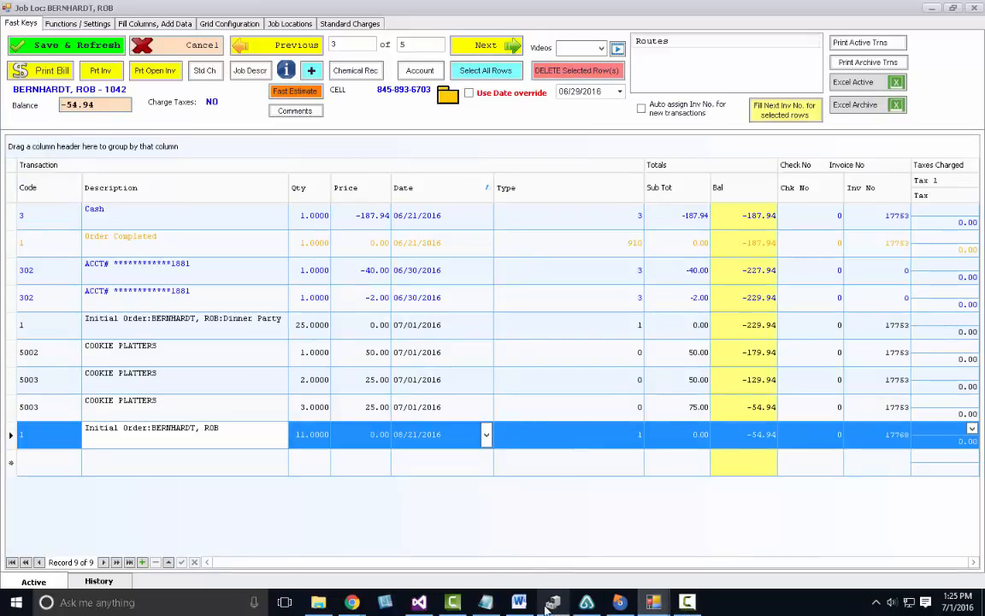
# Step: Switch to the Stripe test dashboard in Chrome and check the refreshed customer list and the most recent payments
pyautogui.moveTo(352, 602)
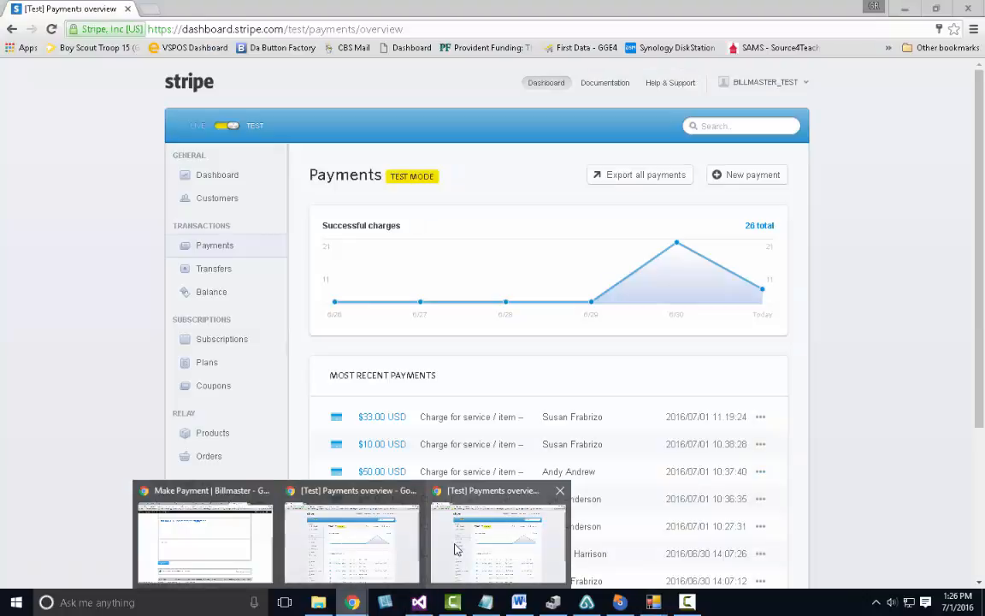
pyautogui.click(456, 549)
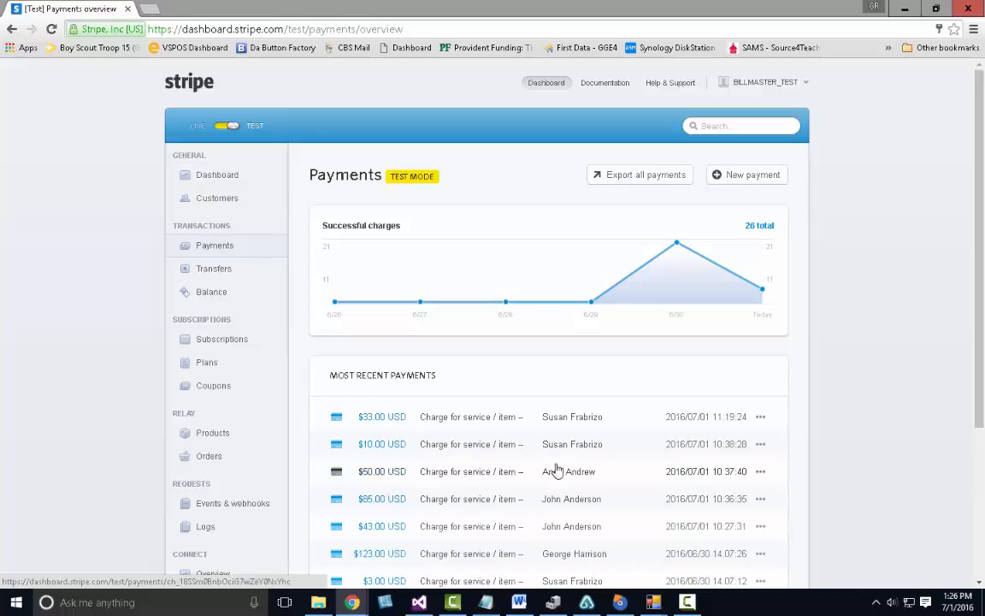
pyautogui.click(214, 198)
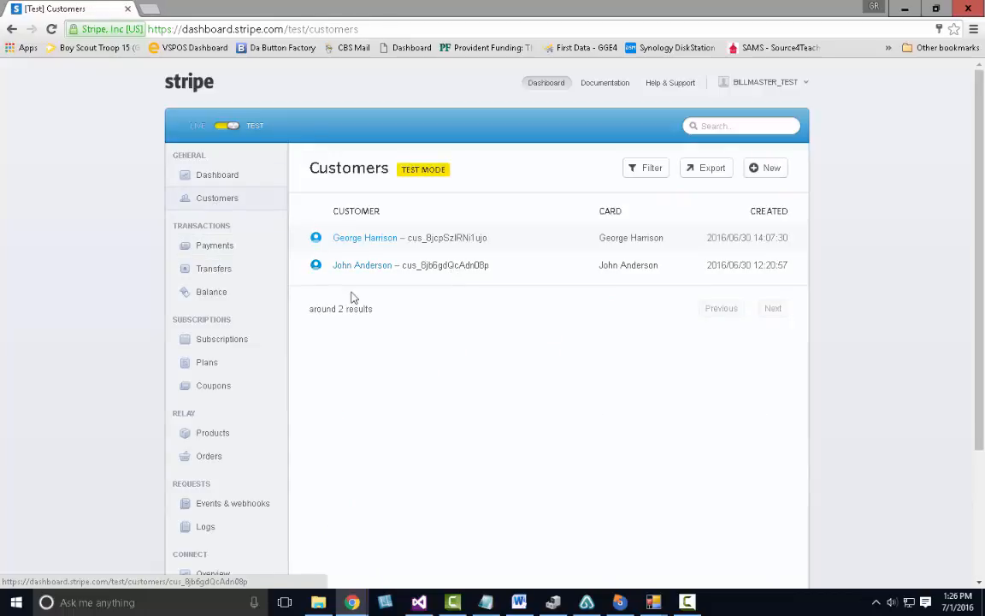
pyautogui.click(51, 29)
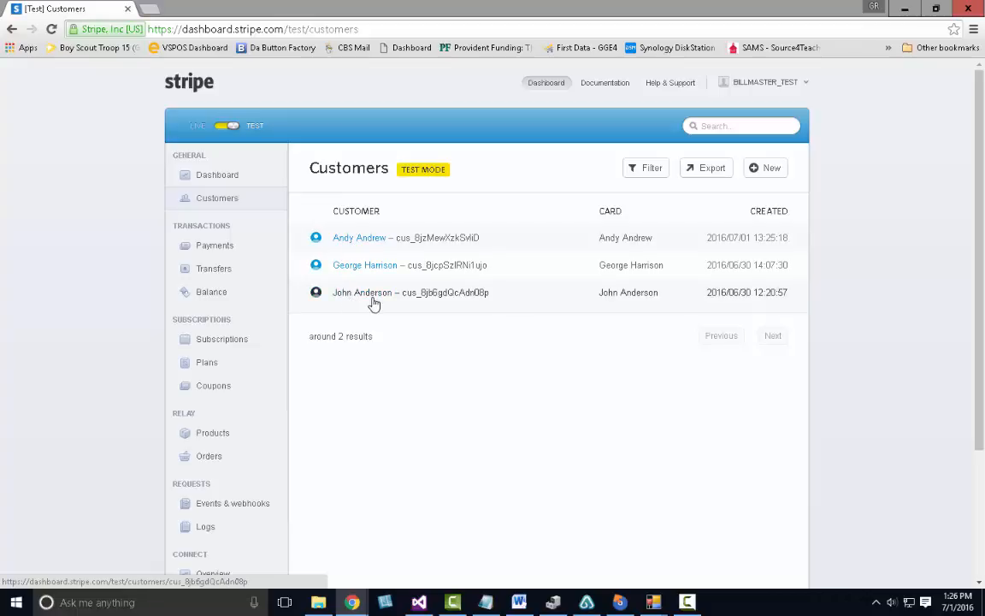
pyautogui.click(214, 254)
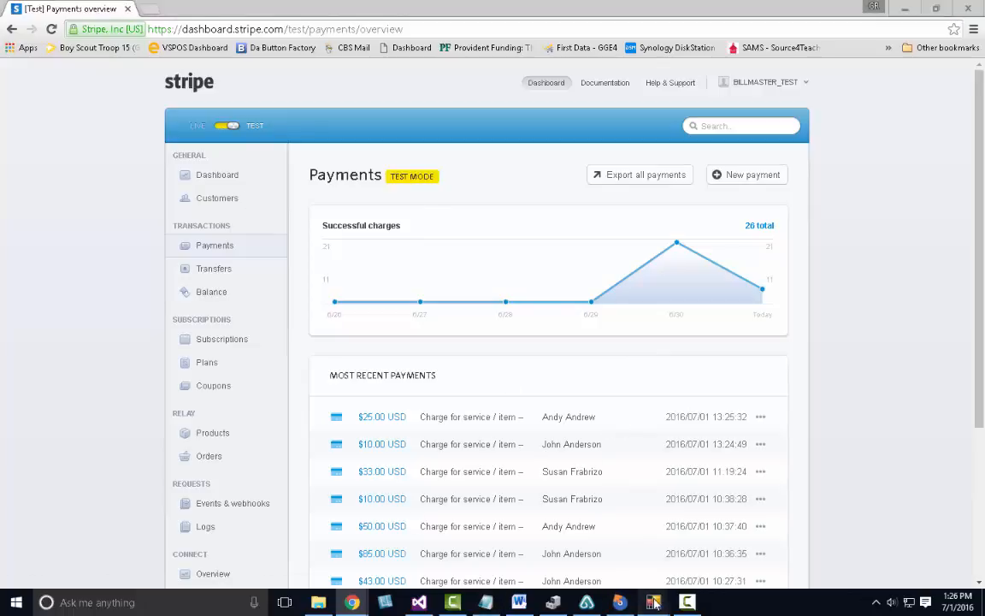
# Step: Return to BILLMASTER and leave the selected customers' transactions without saving changes
pyautogui.moveTo(653, 602)
pyautogui.moveTo(681, 562)
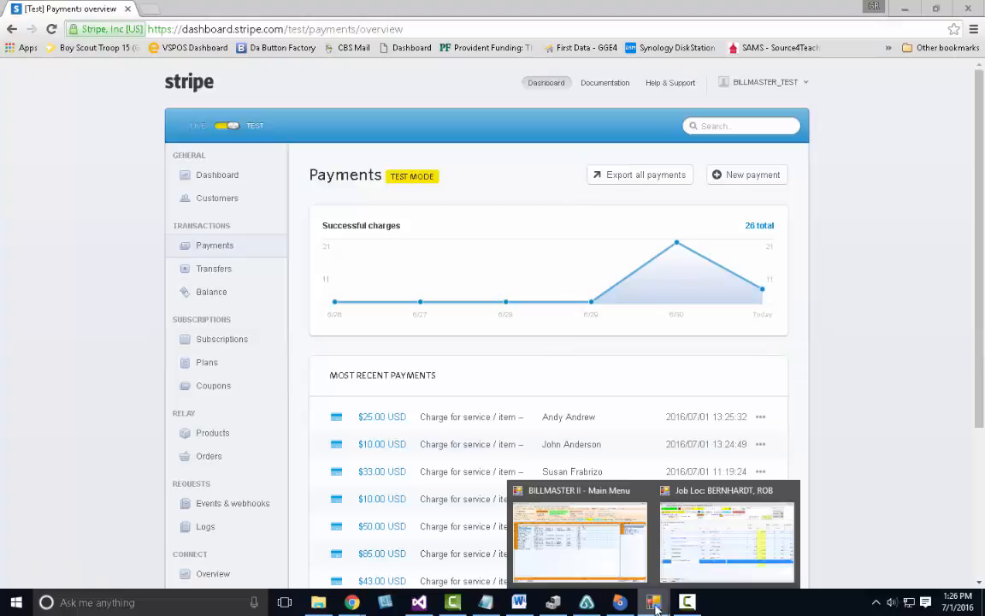
pyautogui.click(682, 560)
pyautogui.click(158, 49)
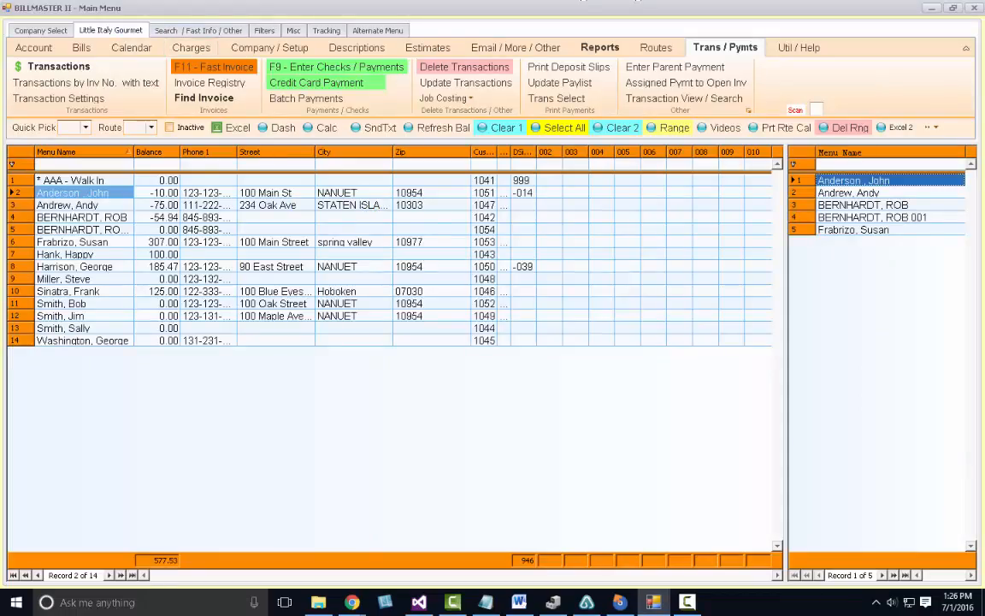
# Step: Switch to the Billmaster web payment page in Chrome, view its card payment form without paying, and return to the BILLMASTER main menu
pyautogui.moveTo(613, 0); pyautogui.dragTo(613, 110)
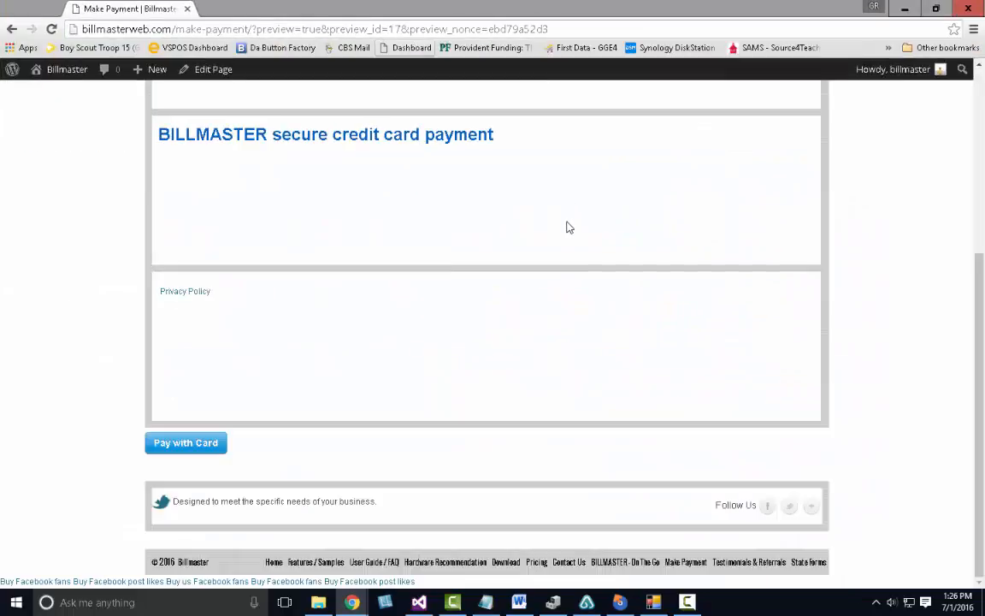
pyautogui.click(197, 454)
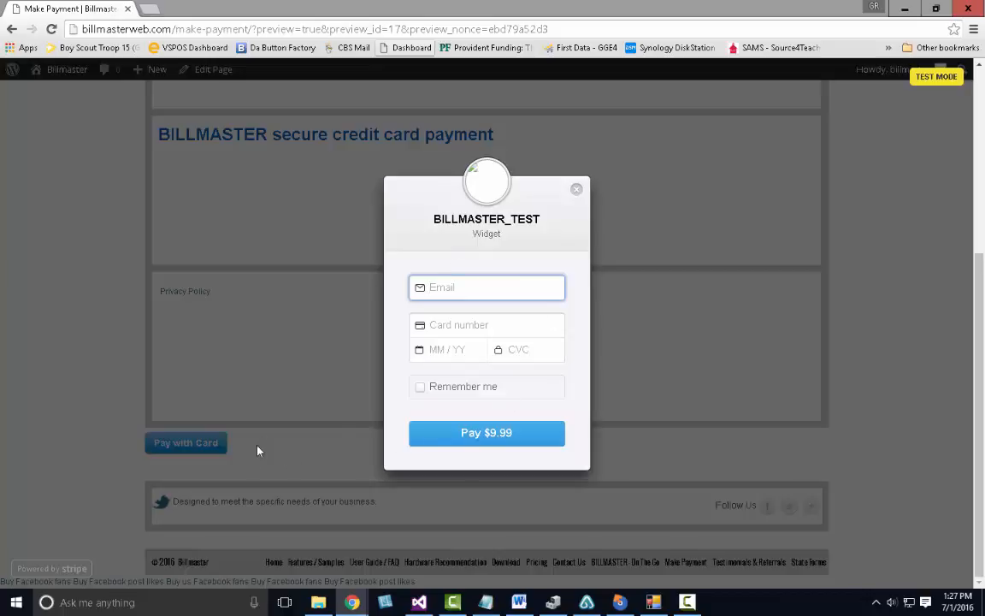
pyautogui.click(704, 299)
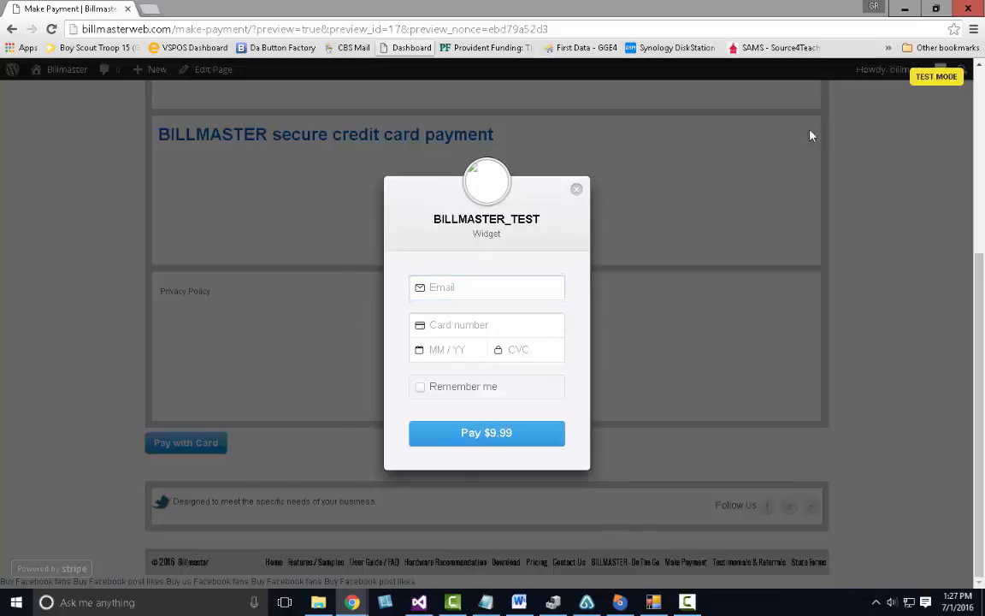
pyautogui.click(577, 189)
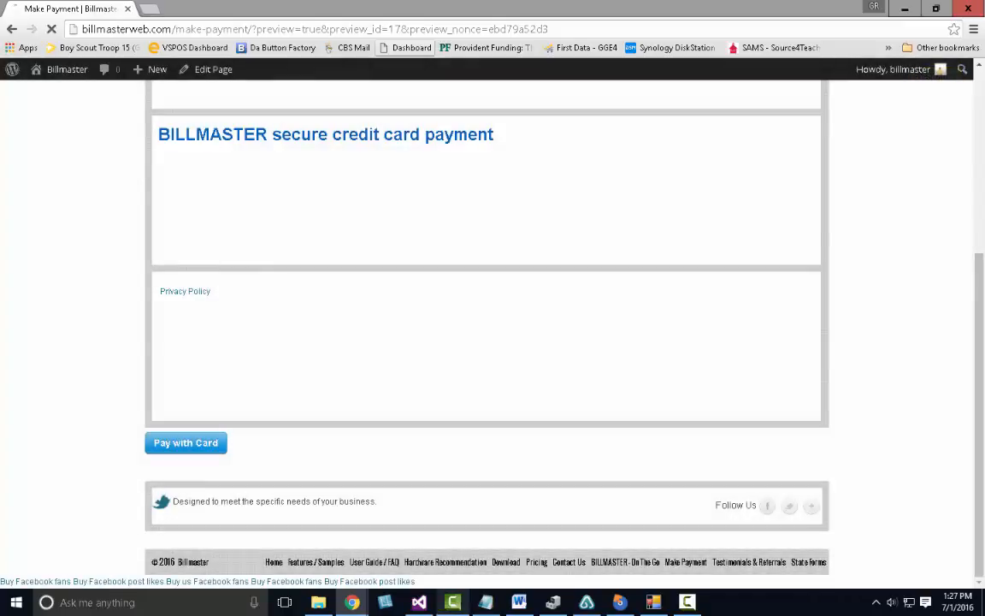
pyautogui.click(614, 600)
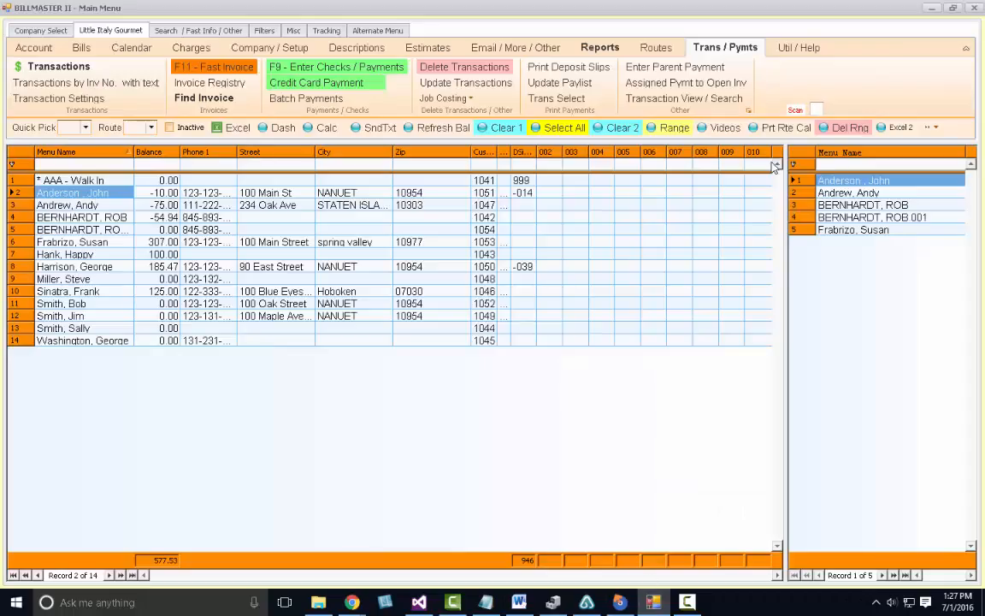